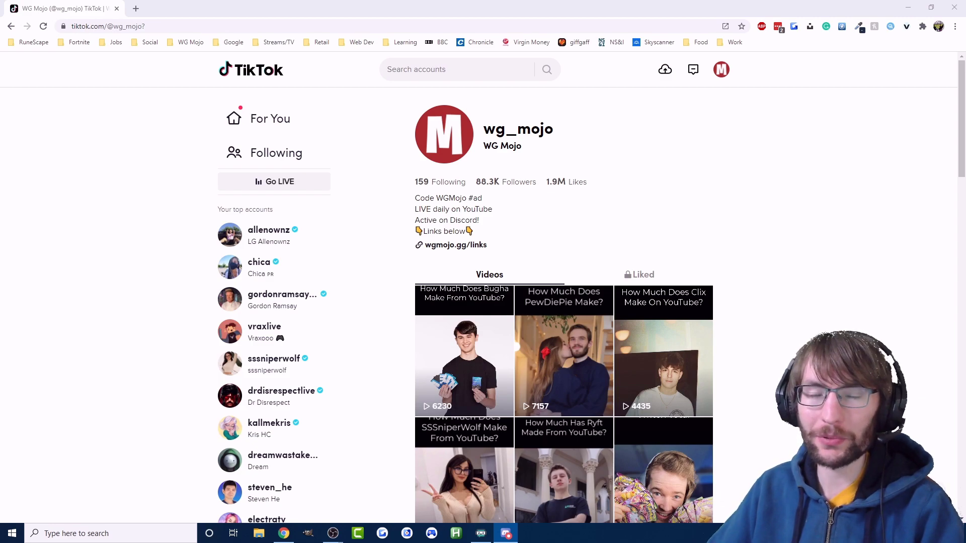
Step: Visit obsproject.com in Chrome, then bring up the running OBS Studio window
key(alt+Tab)
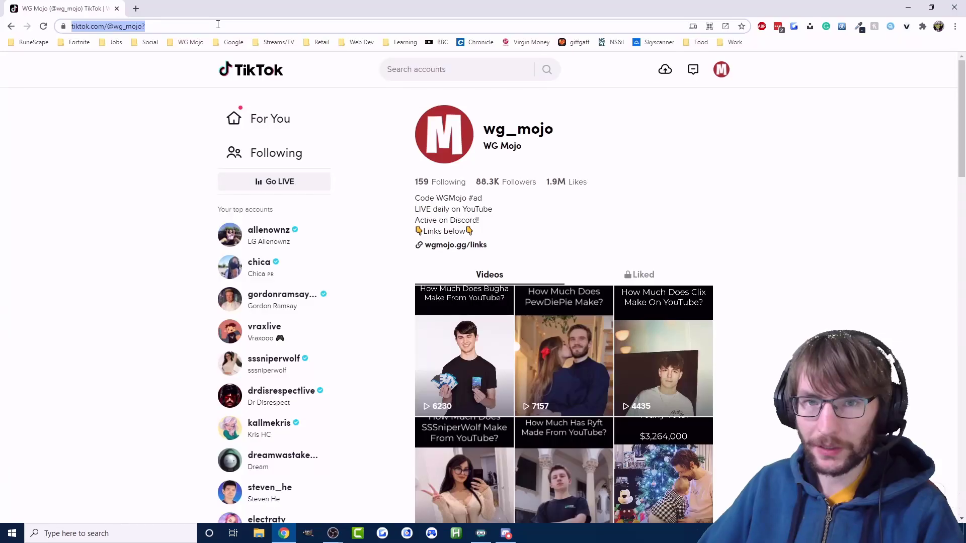
text(obsproject.com)
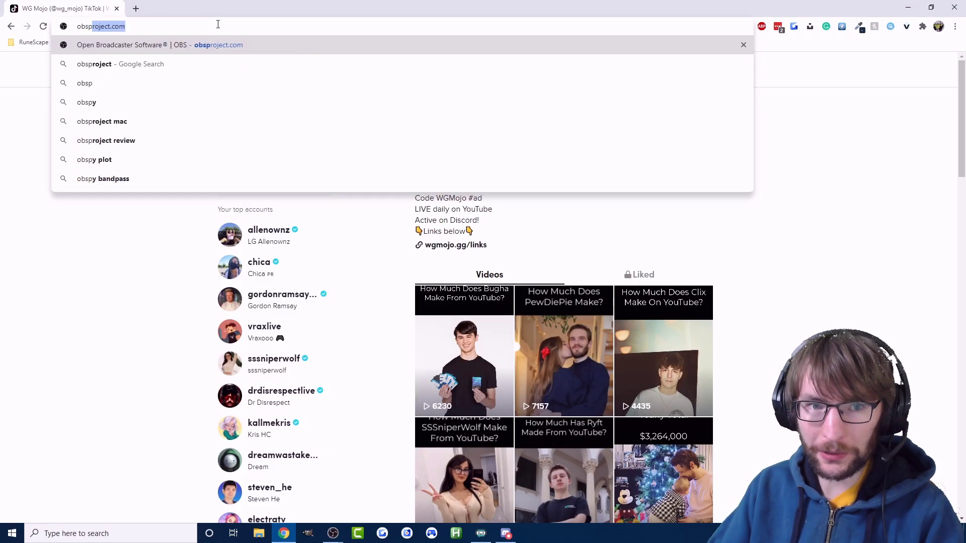
key(Return)
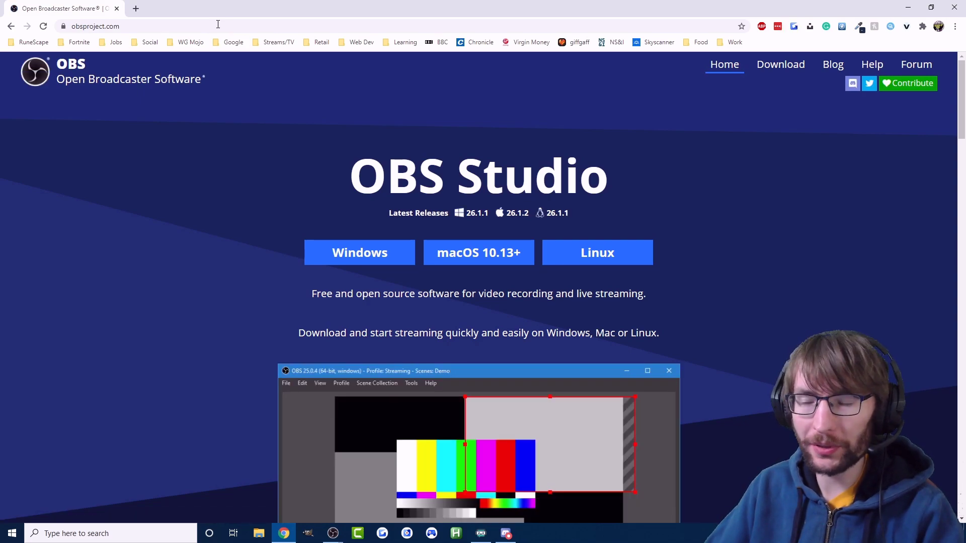
click(333, 533)
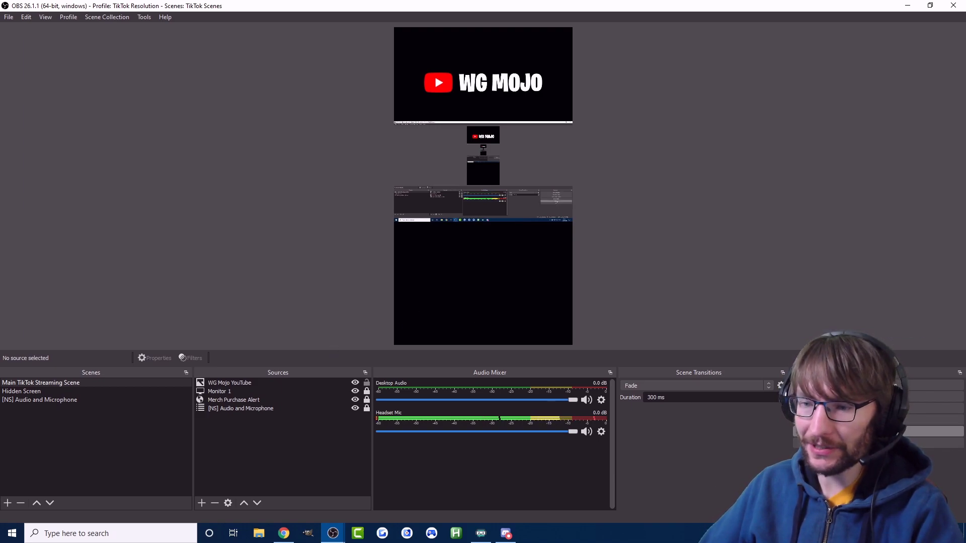
Step: In Settings > Video, verify the 1080x1920 base and output resolution, Lanczos downscale filter and 60 FPS
click(878, 443)
click(277, 197)
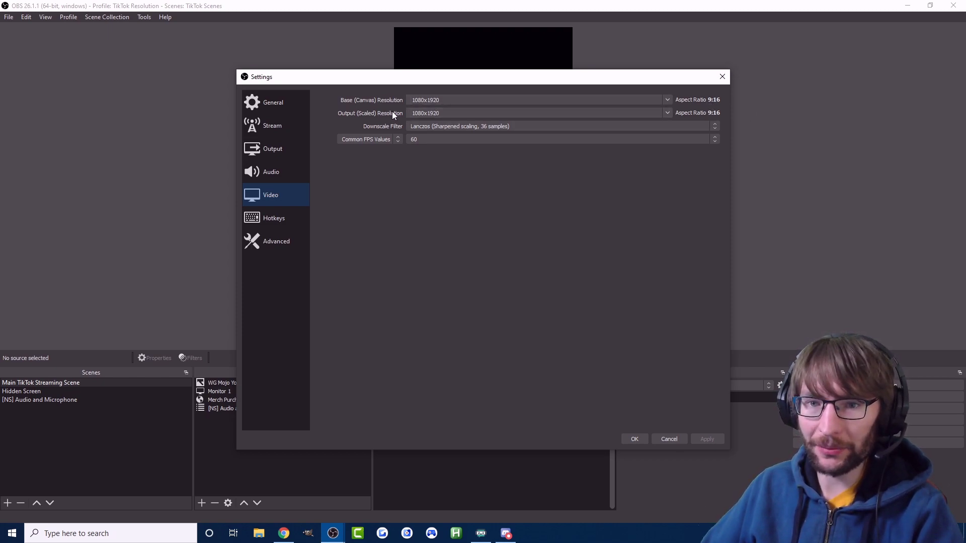
click(414, 123)
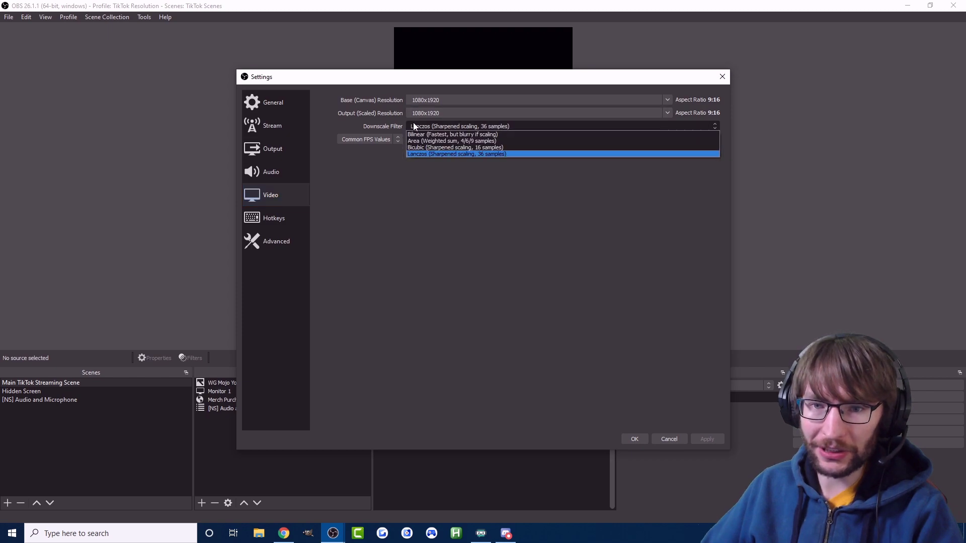
click(359, 183)
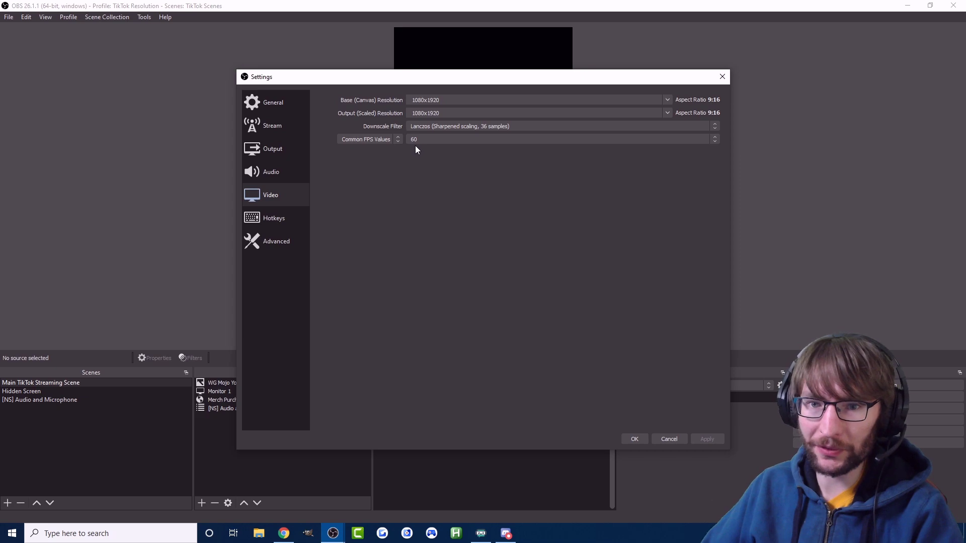
click(433, 140)
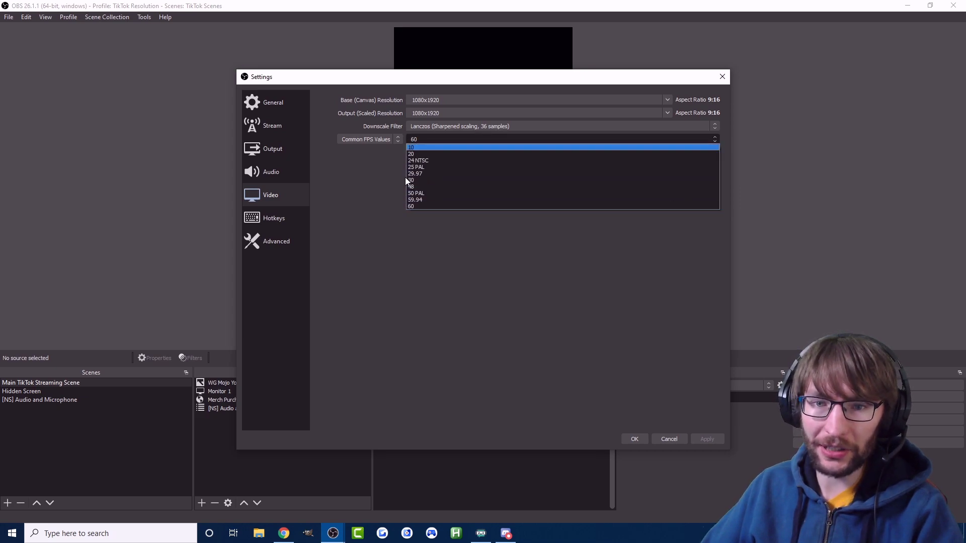
click(412, 206)
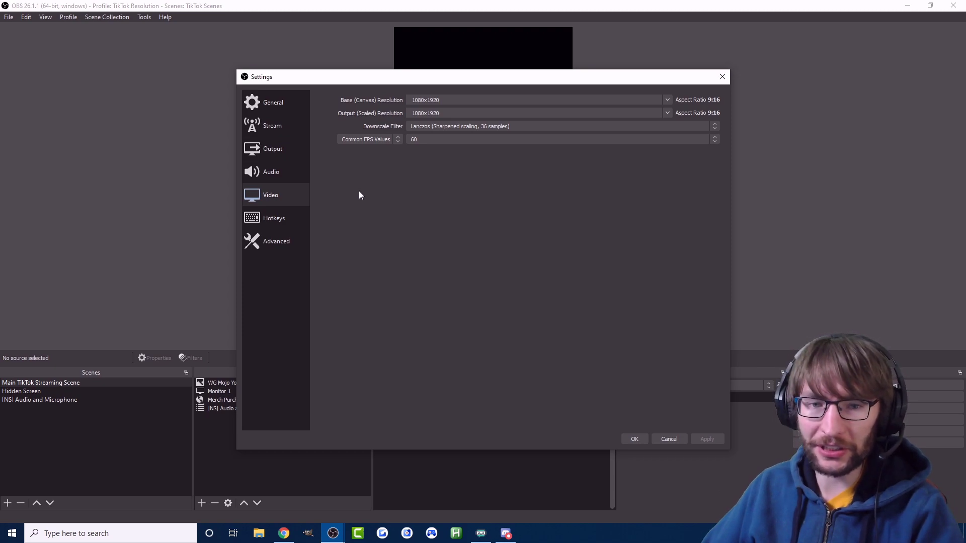
click(334, 188)
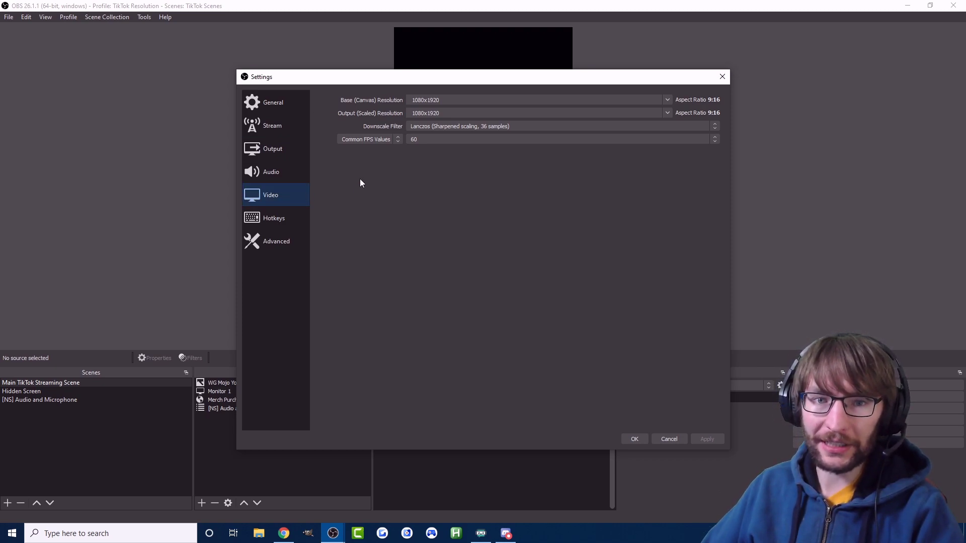
Step: Set Output Mode to Simple, keeping the Hardware (NVENC) encoder and 160 audio bitrate
click(298, 157)
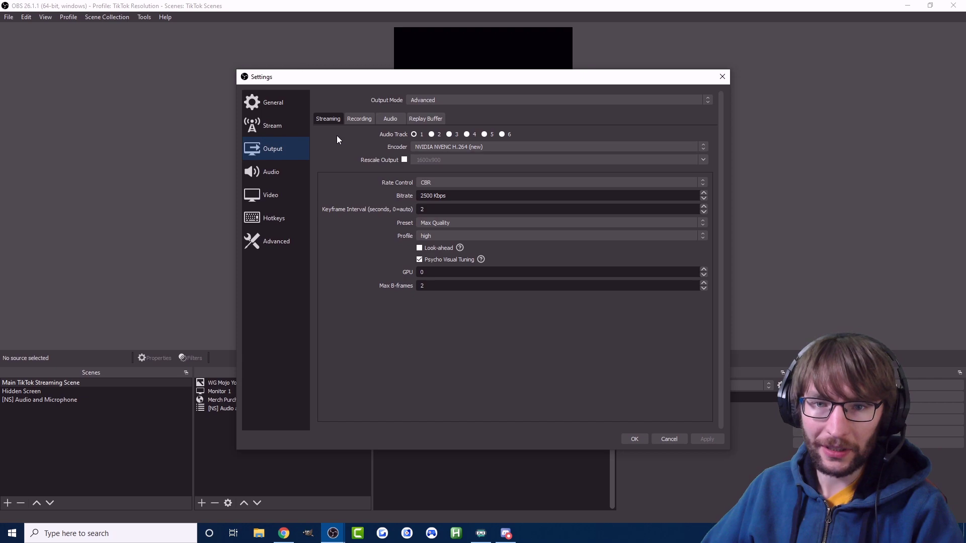
click(433, 101)
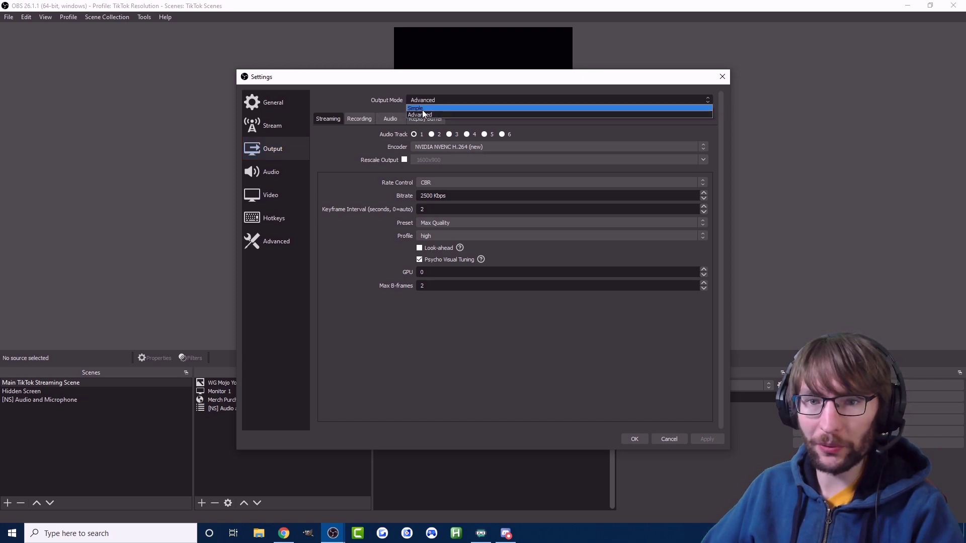
click(423, 109)
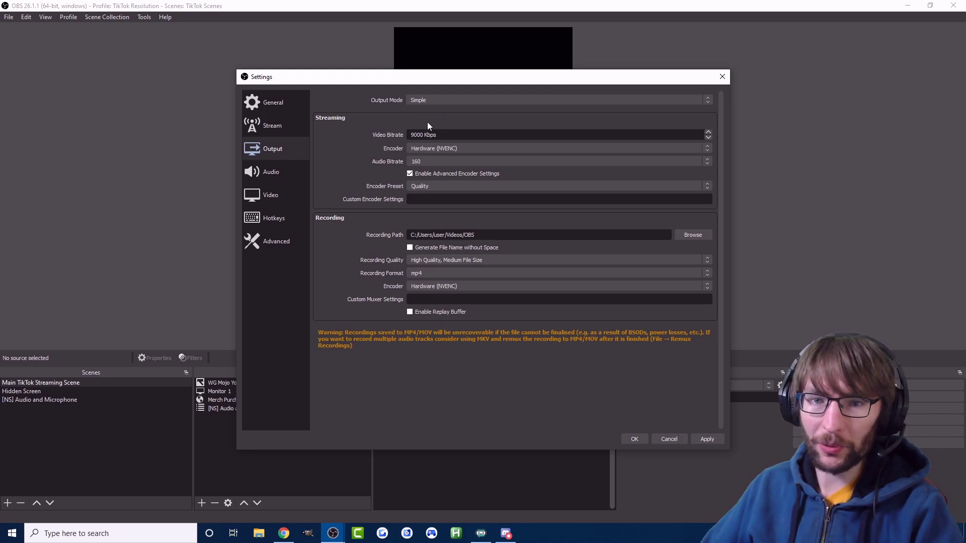
click(448, 150)
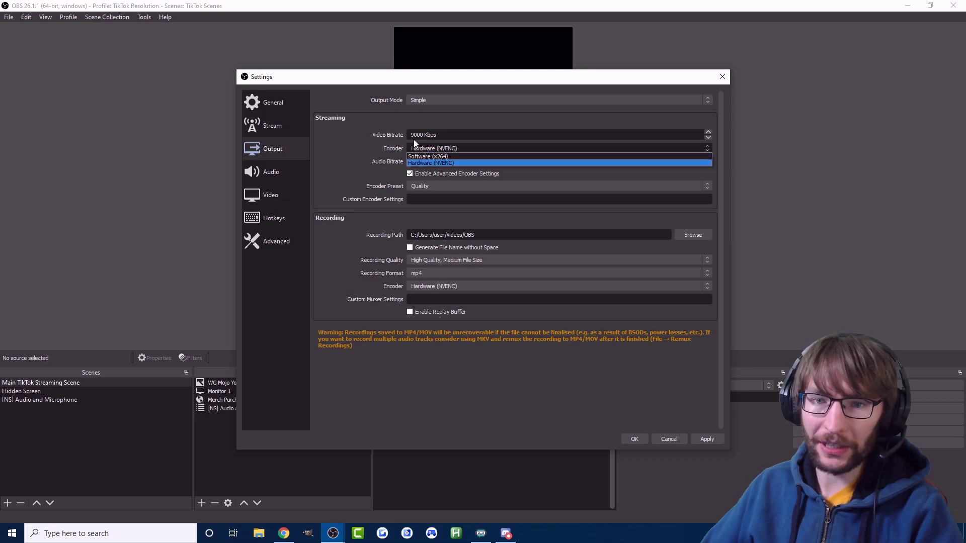
click(375, 120)
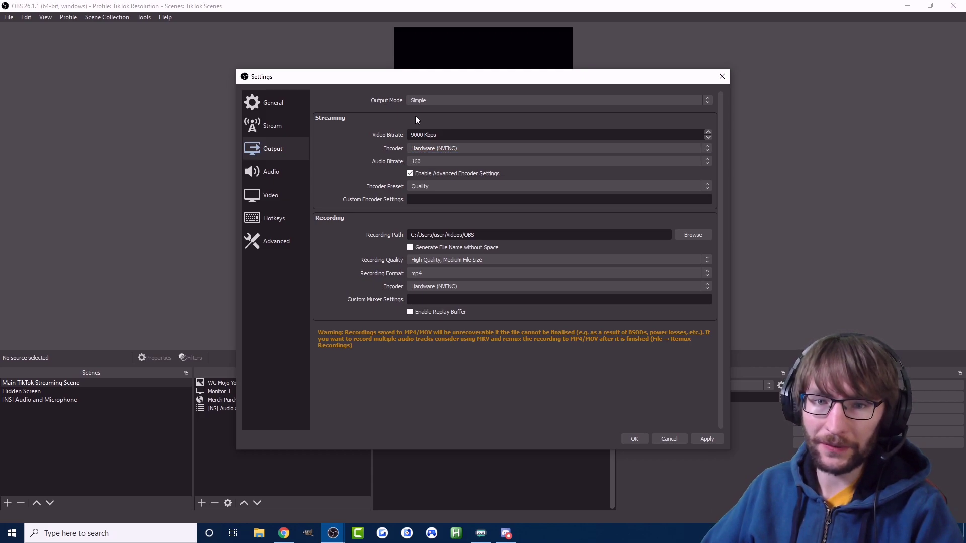
click(421, 163)
click(380, 116)
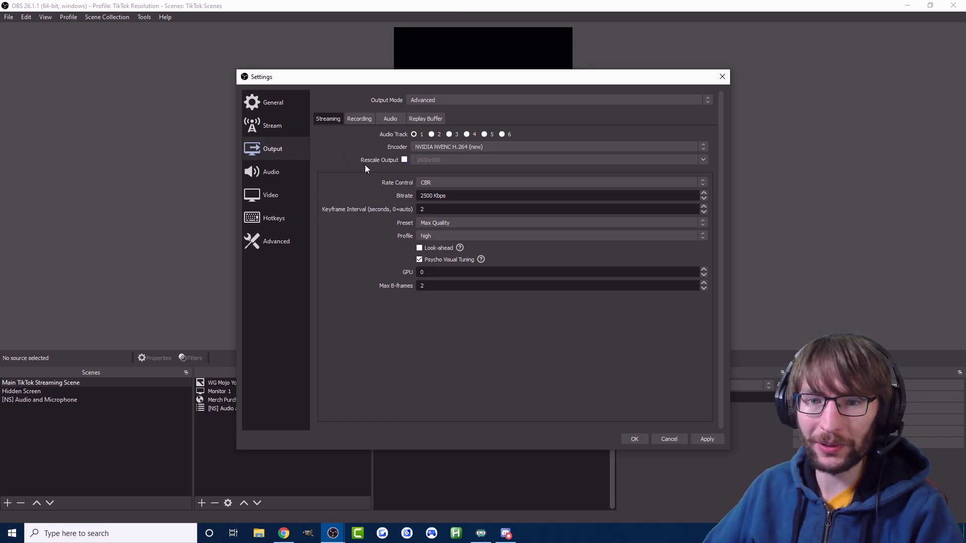
Step: Leave the OBS Stream settings and return to the TikTok profile in Chrome
key(Up)
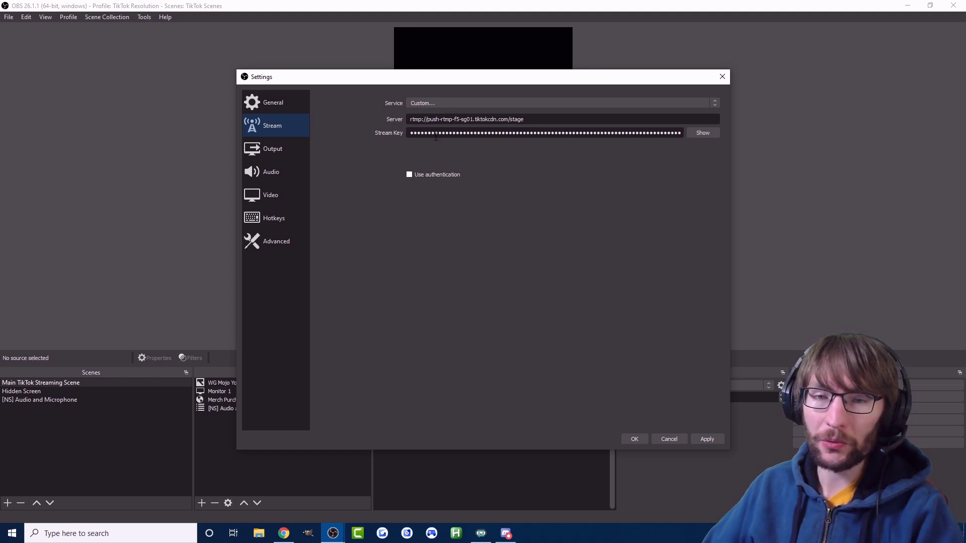
key(alt+Tab)
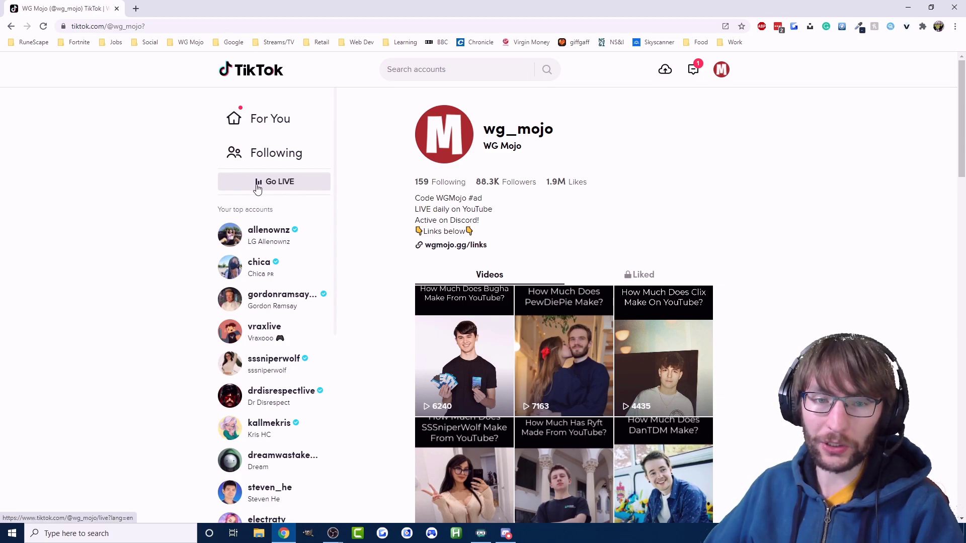
Step: Set up a TikTok LIVE titled 'Fortnite' and save it to generate stream credentials
click(274, 185)
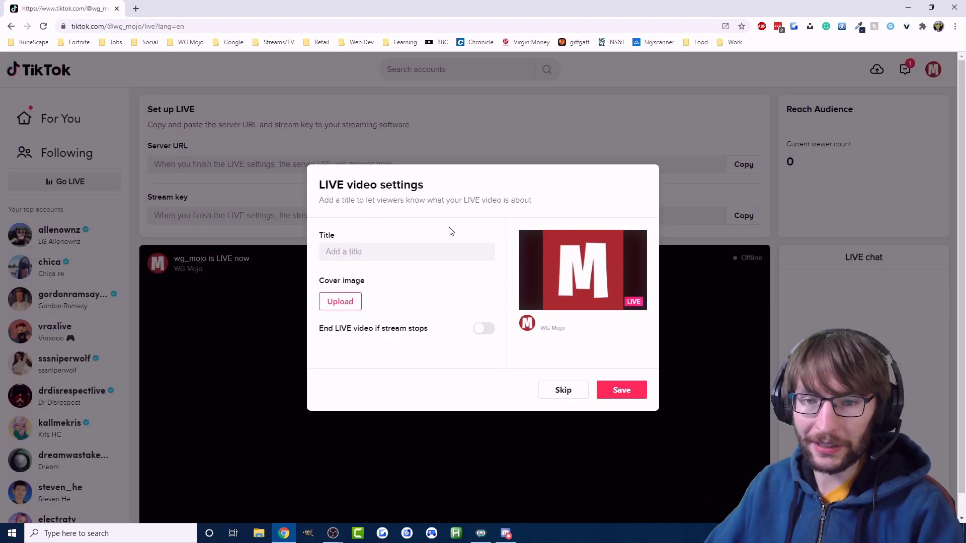
click(413, 252)
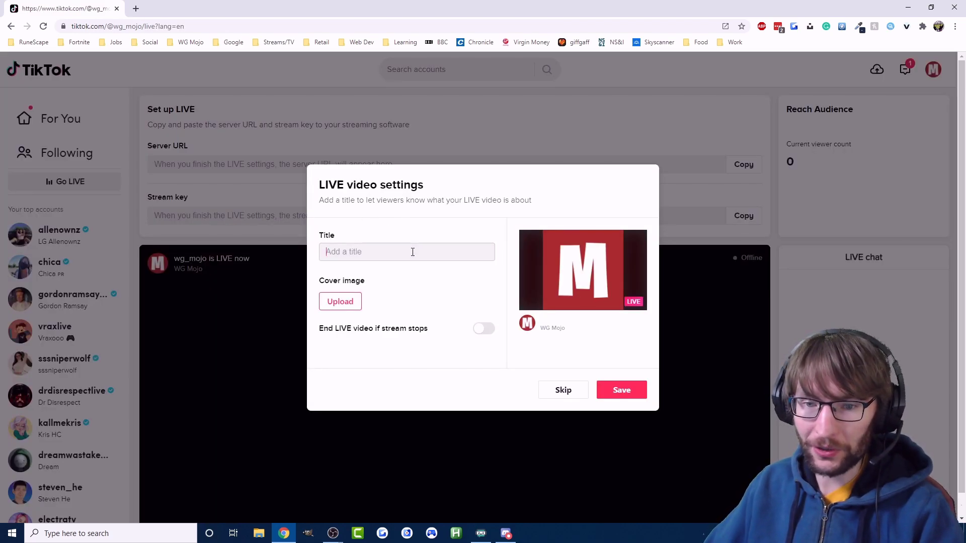
text(Fortn)
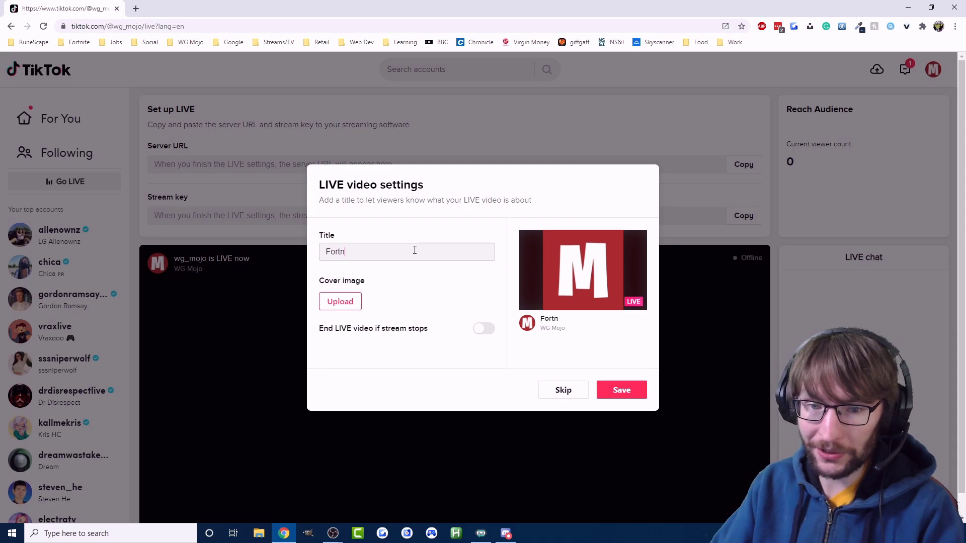
text(ite)
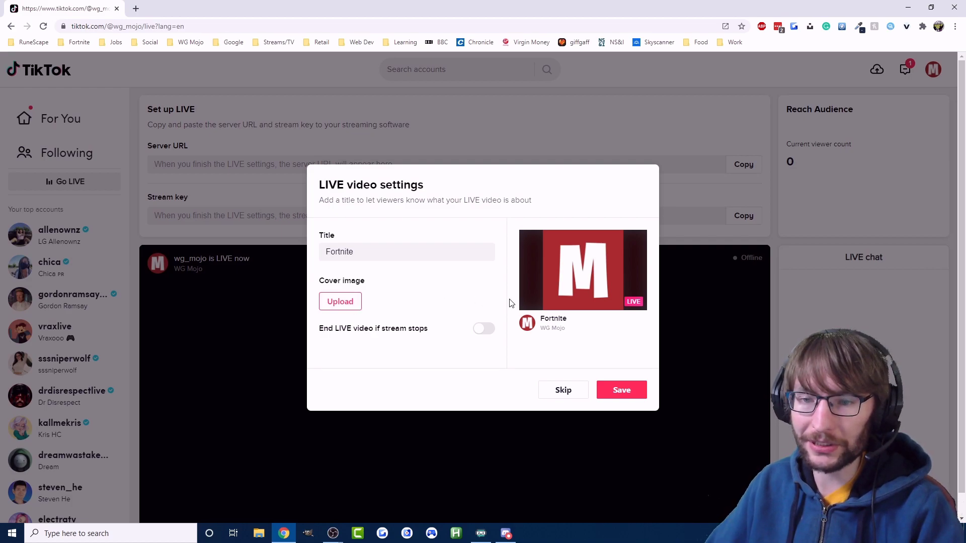
drag(428, 328, 321, 329)
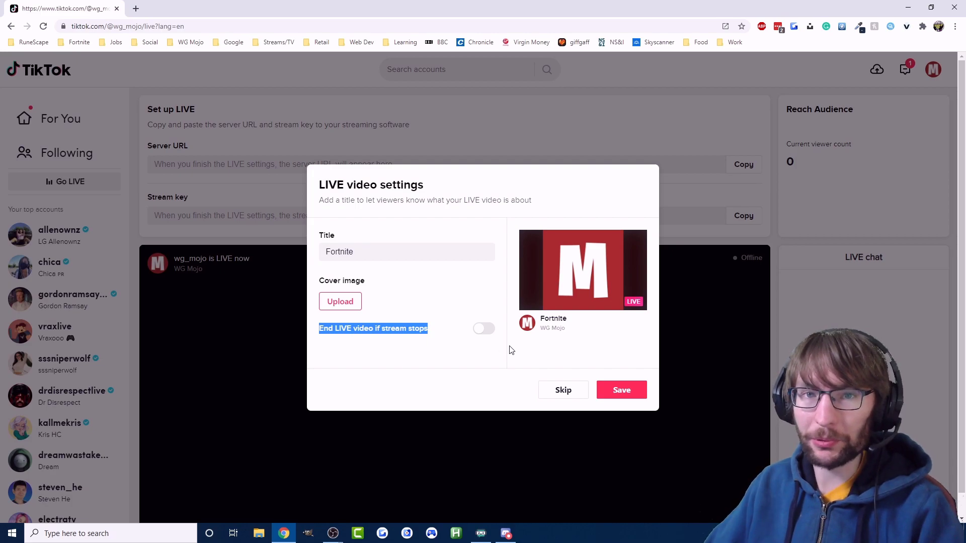
click(631, 392)
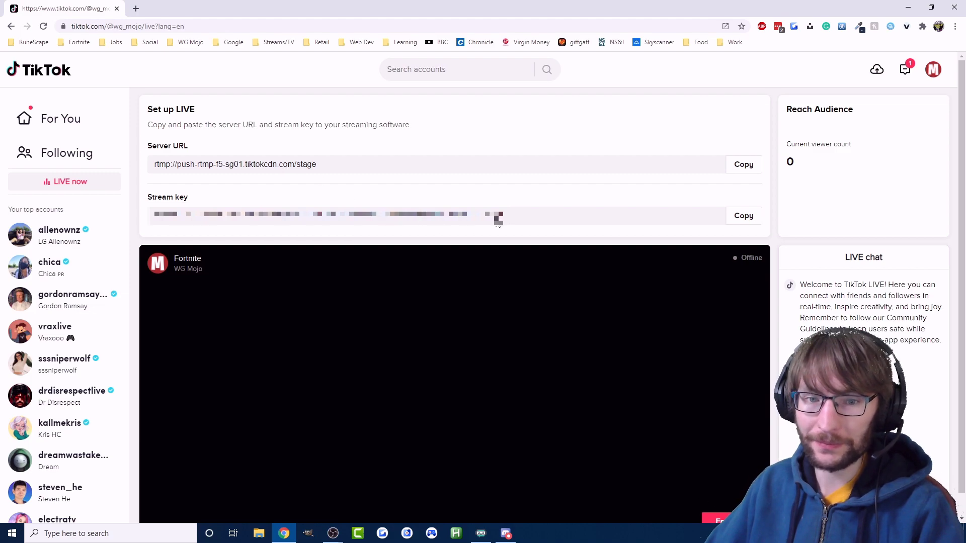
Step: Paste the copied TikTok server URL into OBS's Stream page with the Custom service
click(743, 166)
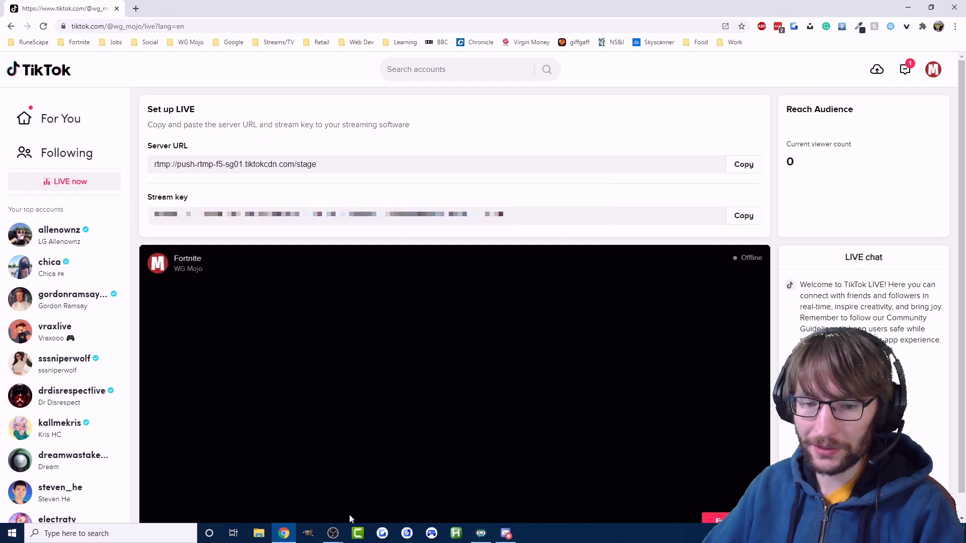
mouse_move(342, 535)
click(385, 481)
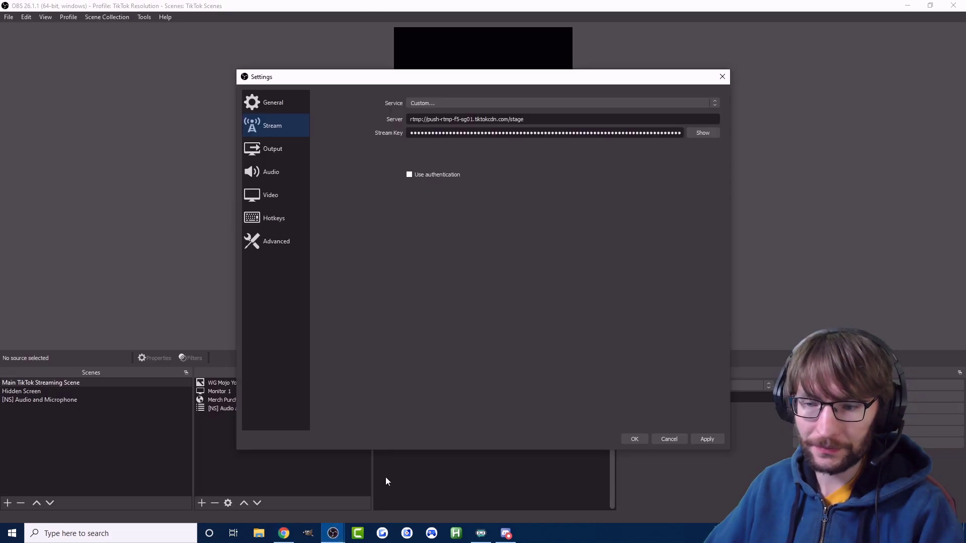
click(670, 438)
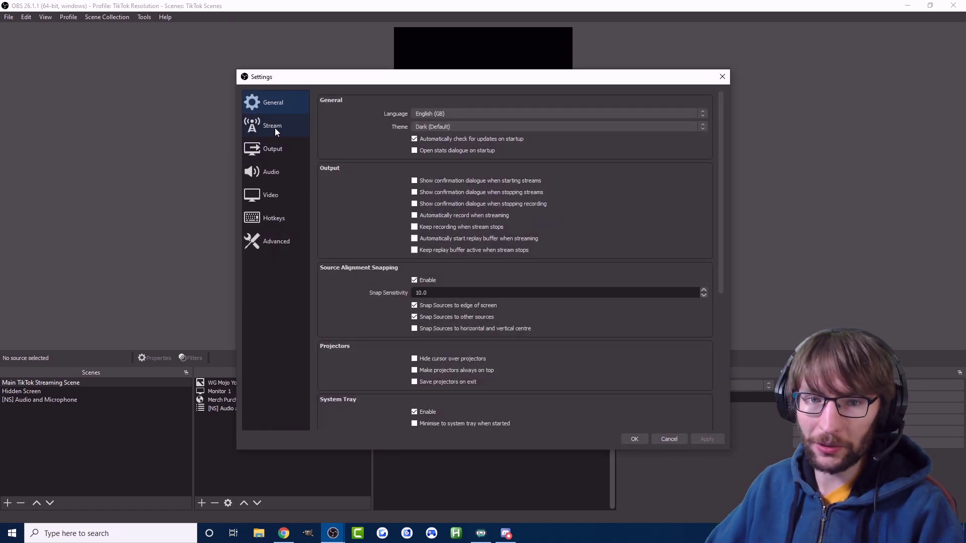
click(275, 128)
click(437, 102)
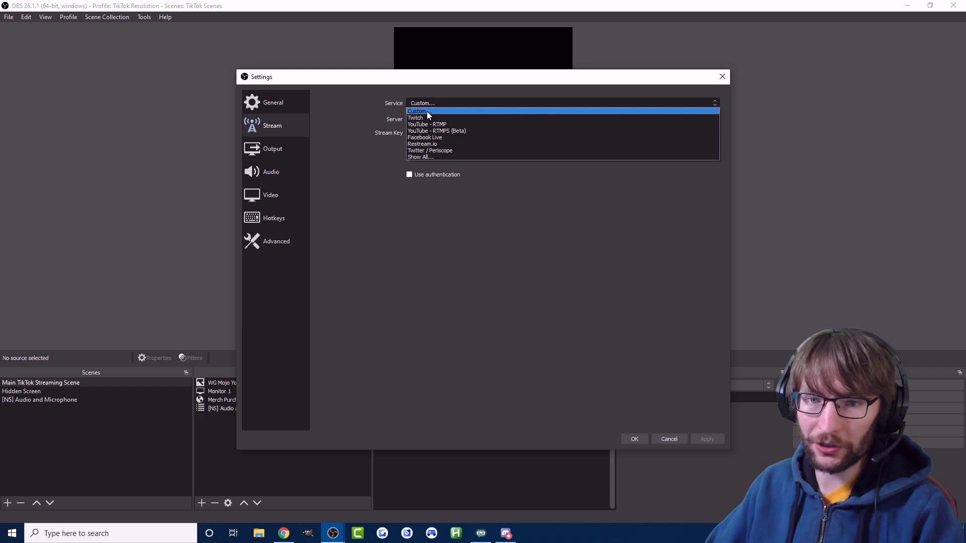
click(426, 111)
triple_click(441, 119)
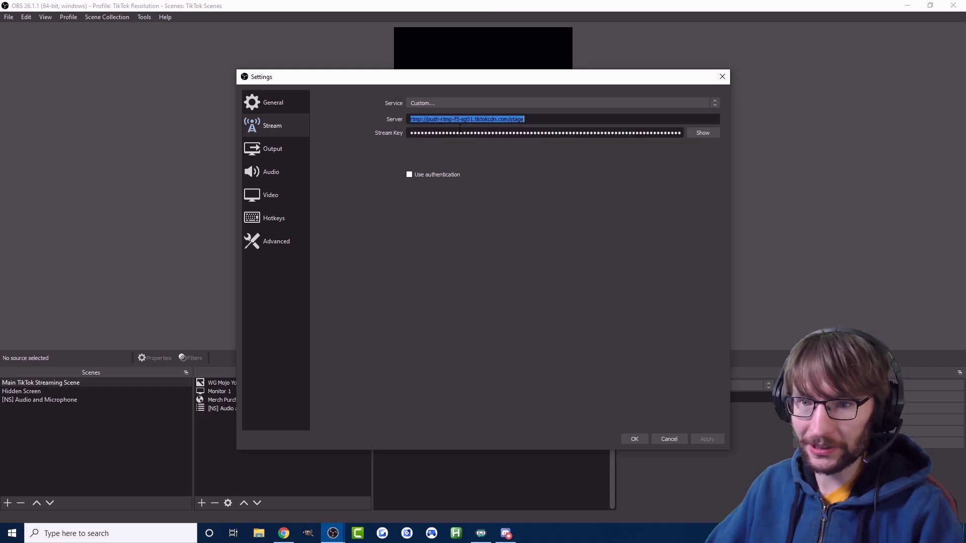
key(ctrl+v)
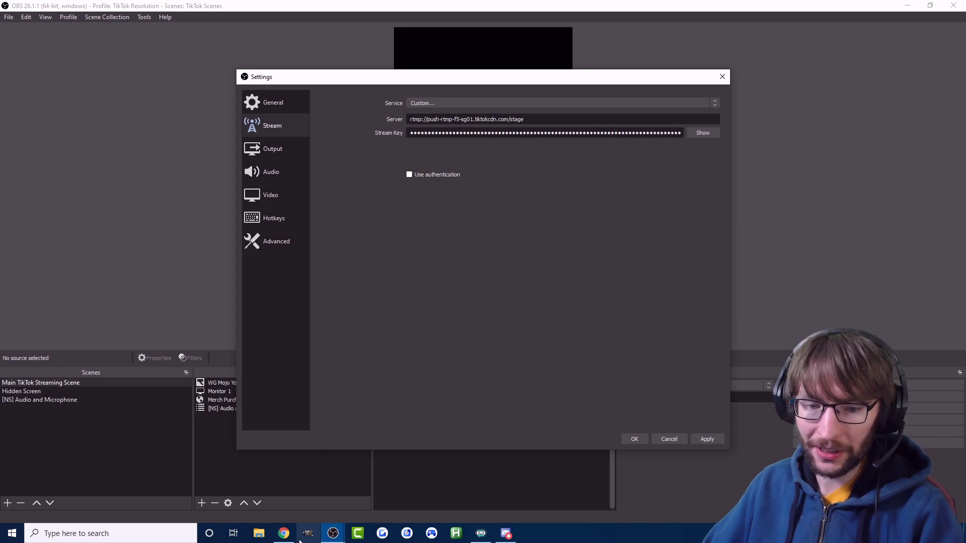
Step: Check the TikTok stream key in OBS's stream settings and save them with OK
click(283, 534)
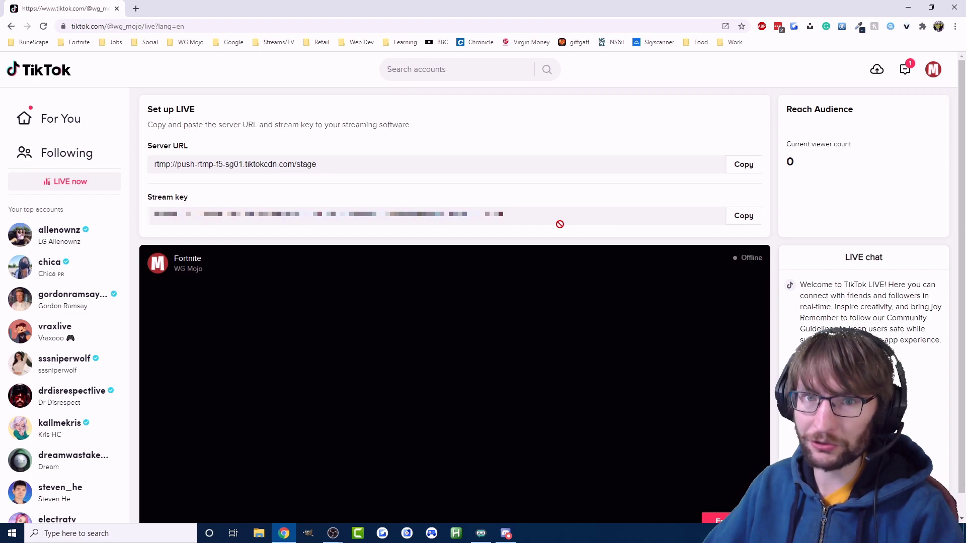
click(333, 534)
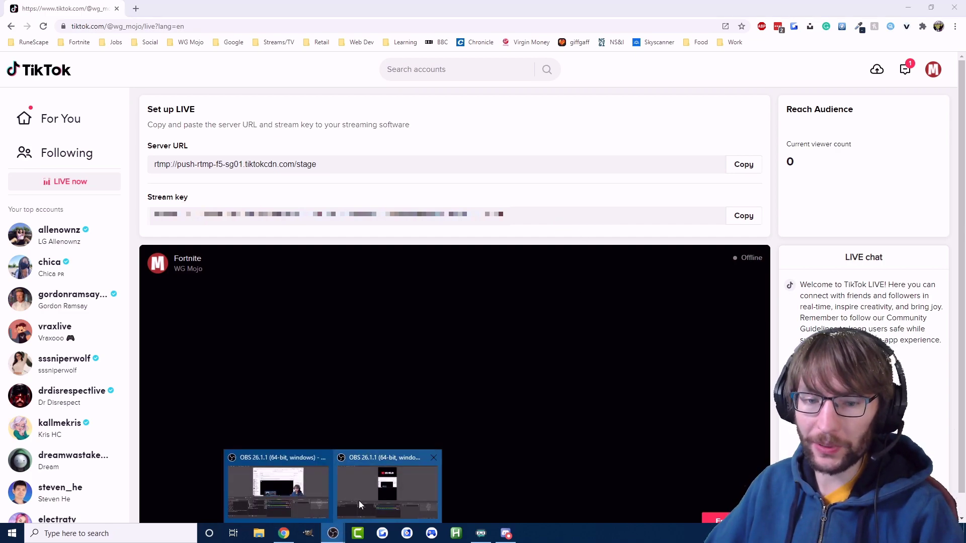
click(374, 472)
click(713, 132)
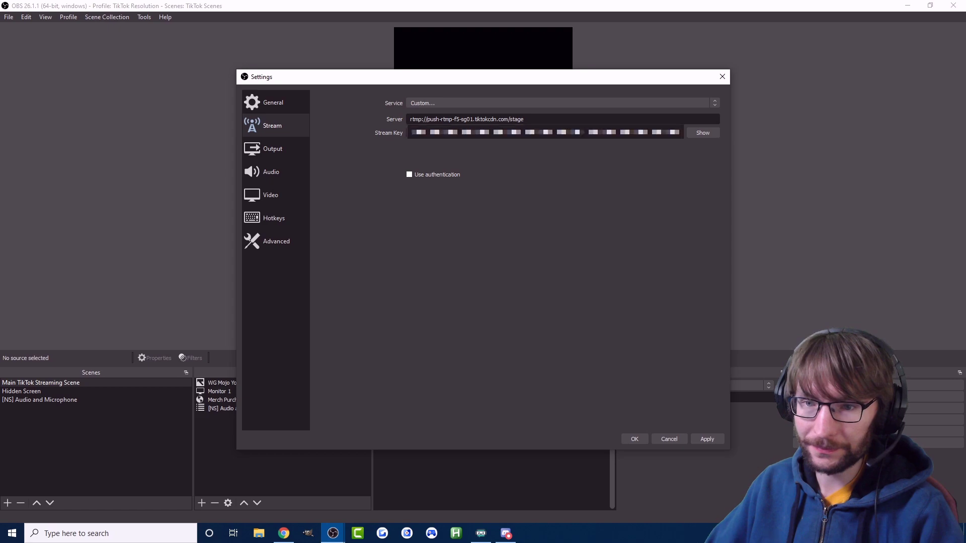
click(614, 151)
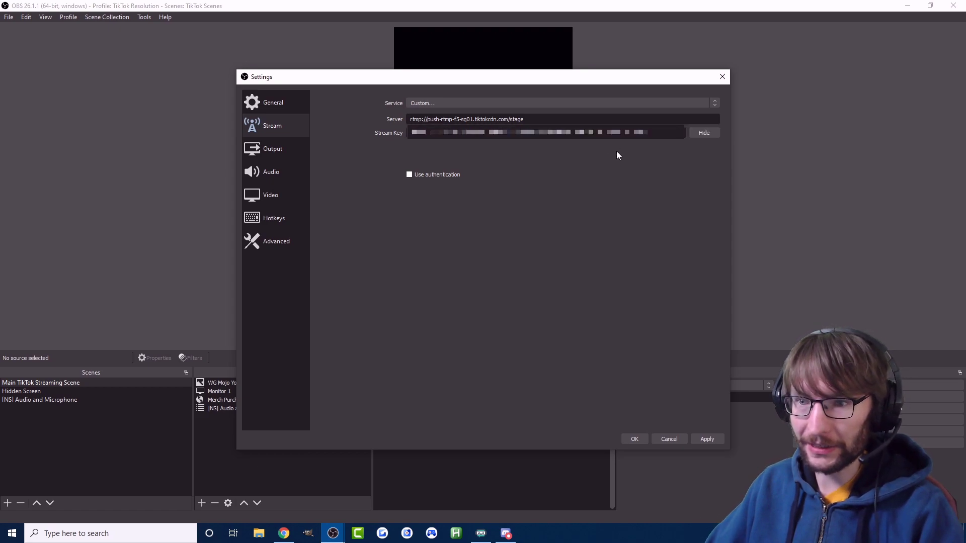
click(634, 440)
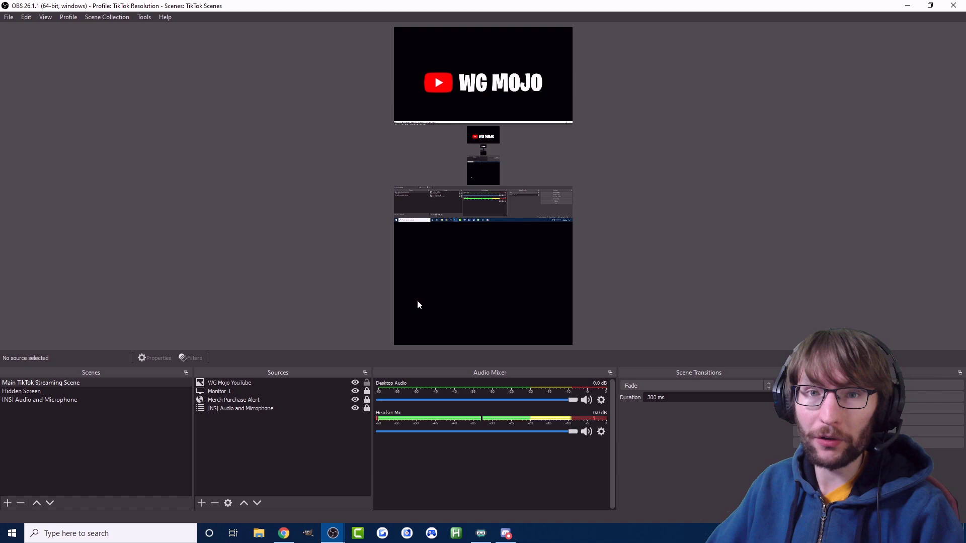
Step: Close the Sources add menu without adding anything and minimise OBS to return to Chrome
click(201, 503)
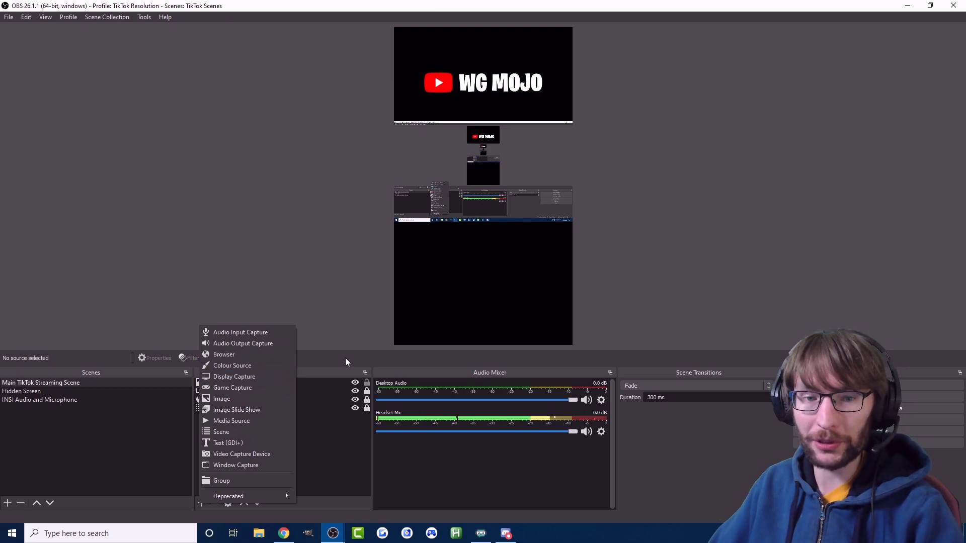
click(350, 466)
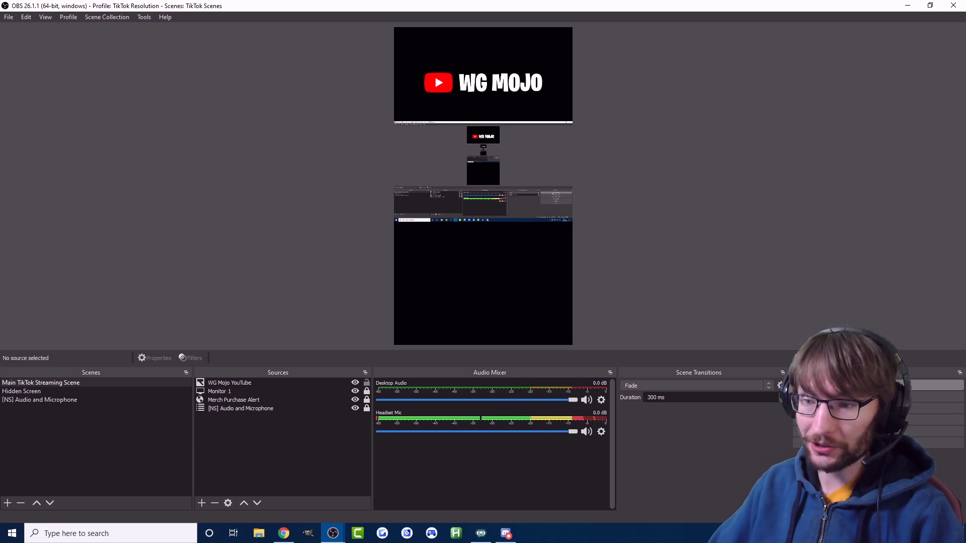
click(908, 6)
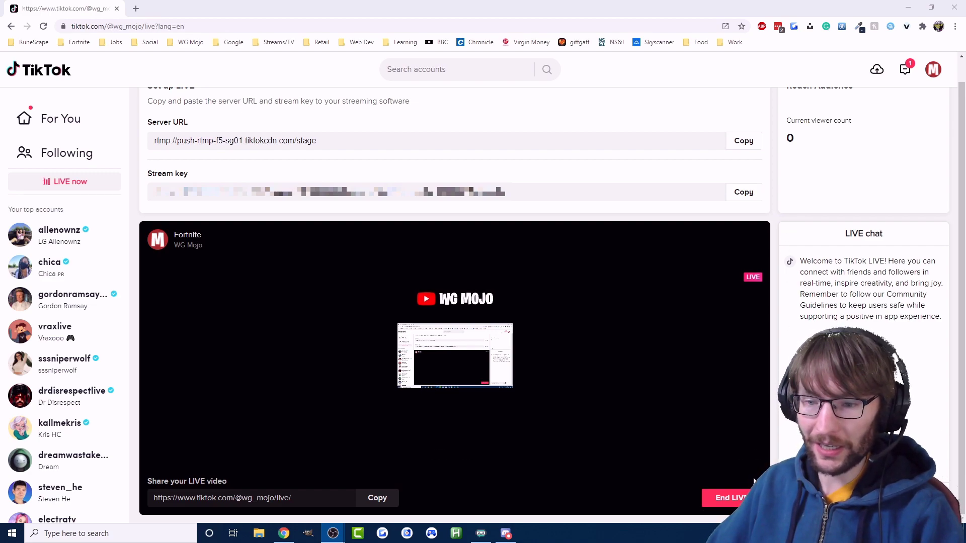
Step: End the TikTok LIVE video and confirm with End now
mouse_move(759, 456)
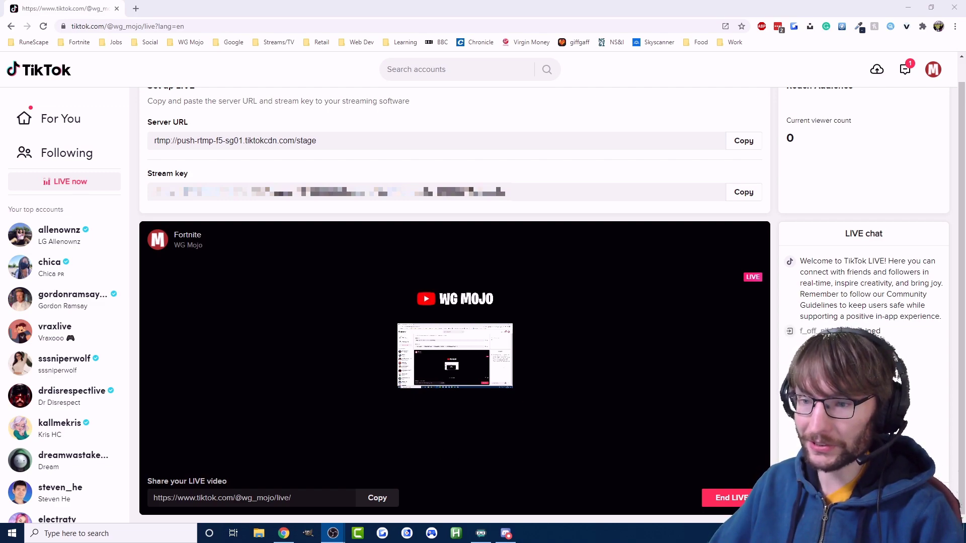
click(729, 497)
click(529, 308)
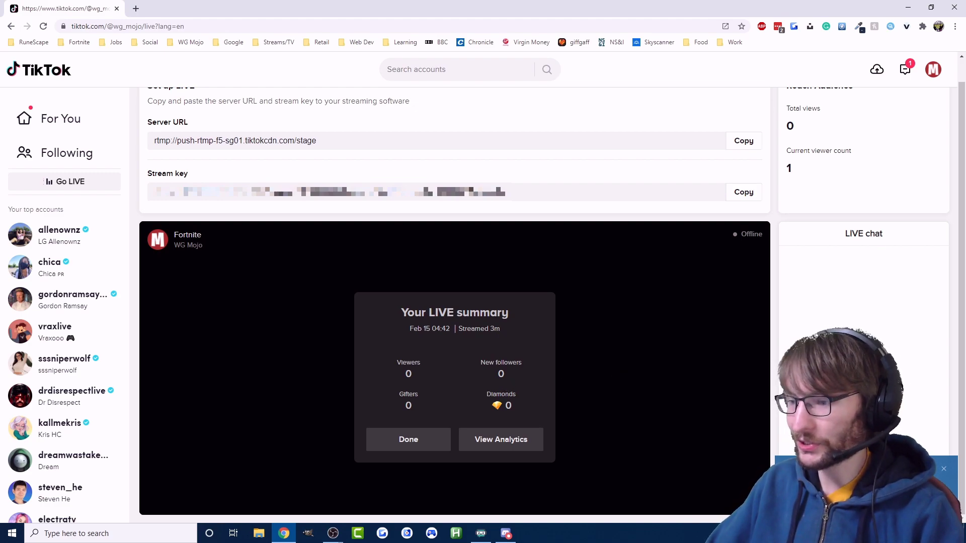
drag(965, 174, 714, 74)
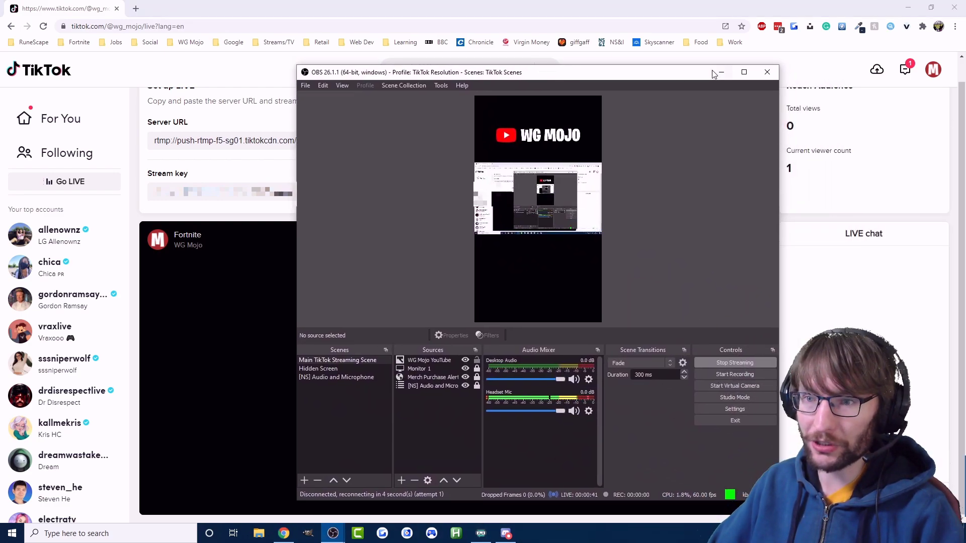
click(744, 72)
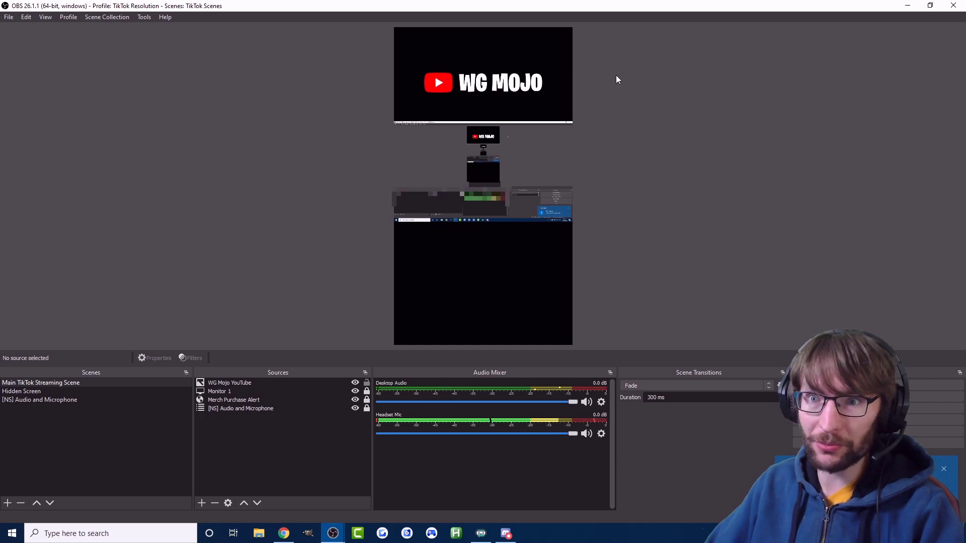
drag(686, 4, 648, 21)
click(828, 16)
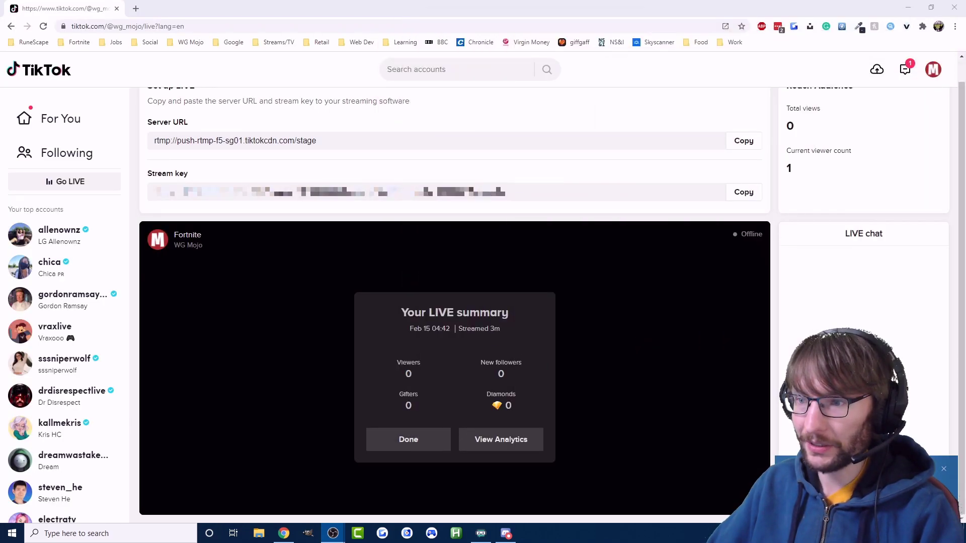